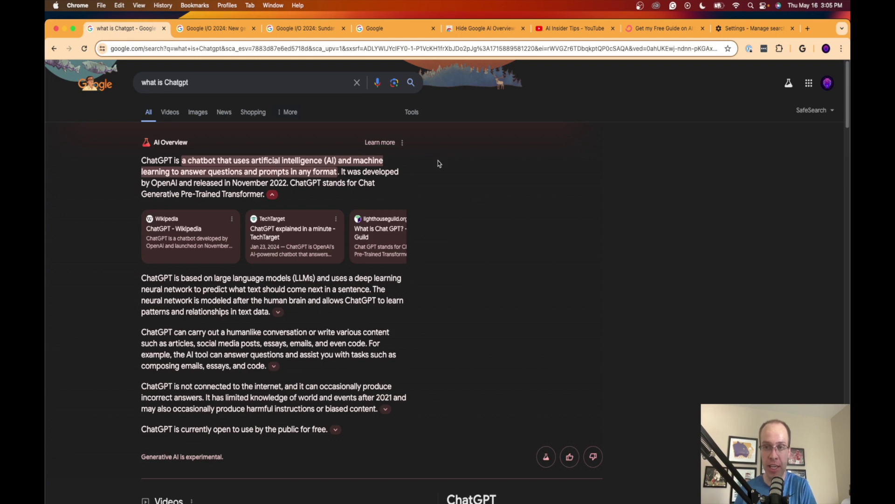
Highlight the AI Overview text for 'what is Chatgpt', then bring up the search box suggestions
{"action": "left_click_drag", "start_coordinate": [347, 433], "coordinate": [123, 163]}
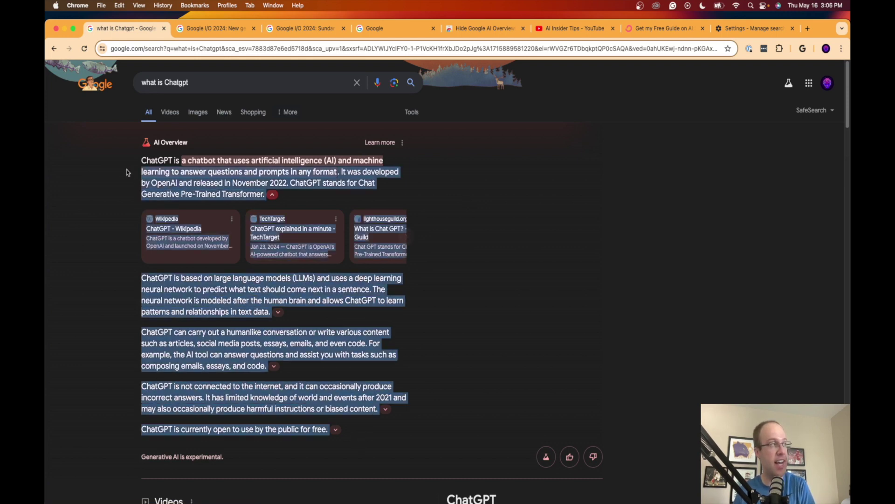
{"action": "left_click", "coordinate": [168, 117]}
{"action": "left_click", "coordinate": [220, 77]}
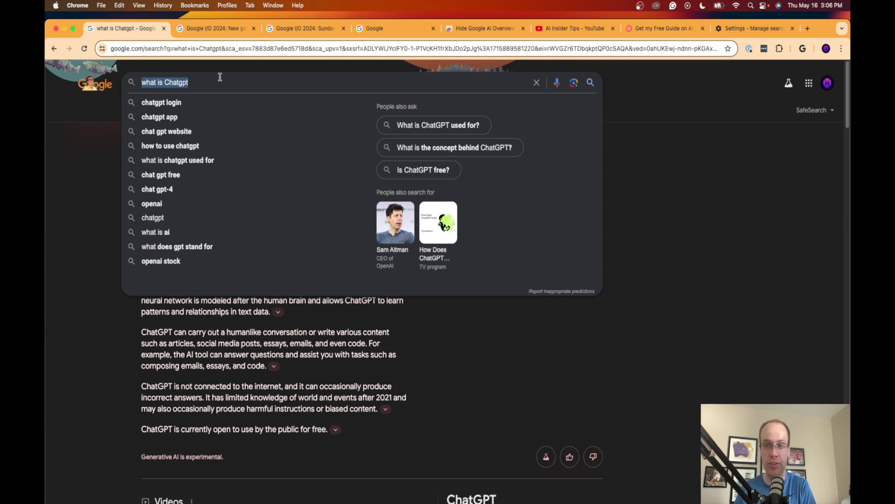
Close the suggestions, scroll through the 'what is Chatgpt' results, and switch to the AI Overviews blog post
{"action": "left_click", "coordinate": [220, 77]}
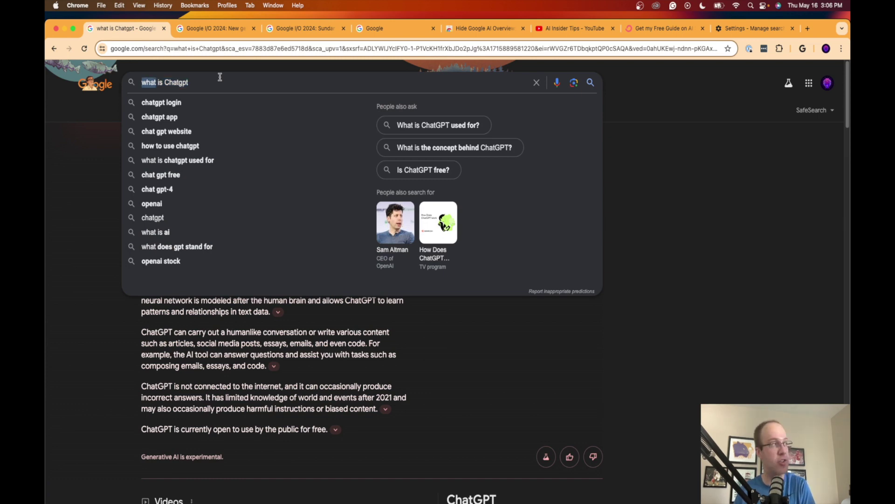
{"action": "left_click", "coordinate": [656, 192]}
{"action": "scroll", "coordinate": [658, 191], "scroll_direction": "down", "scroll_amount": 1}
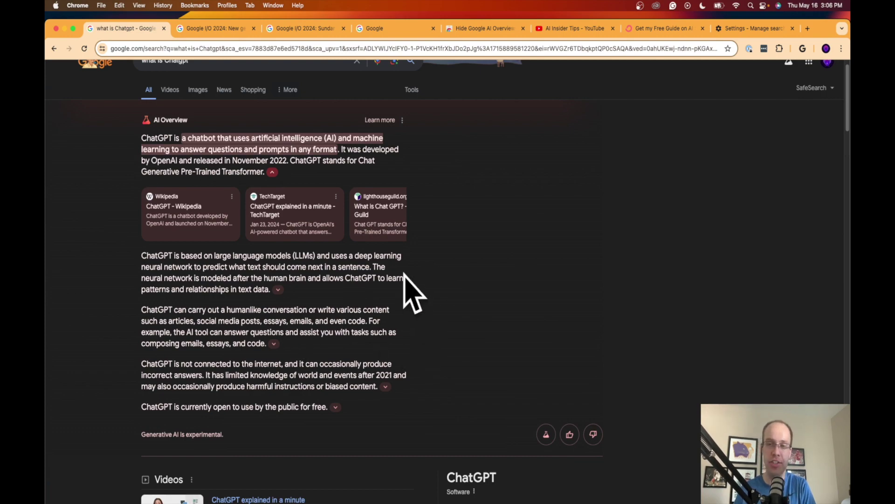
{"action": "scroll", "coordinate": [460, 401], "scroll_direction": "up", "scroll_amount": 1}
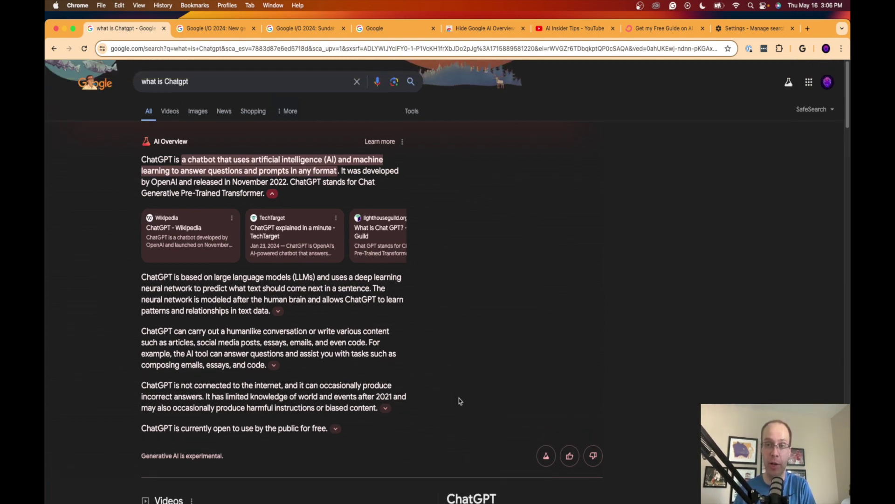
{"action": "scroll", "coordinate": [390, 300], "scroll_direction": "down", "scroll_amount": 10}
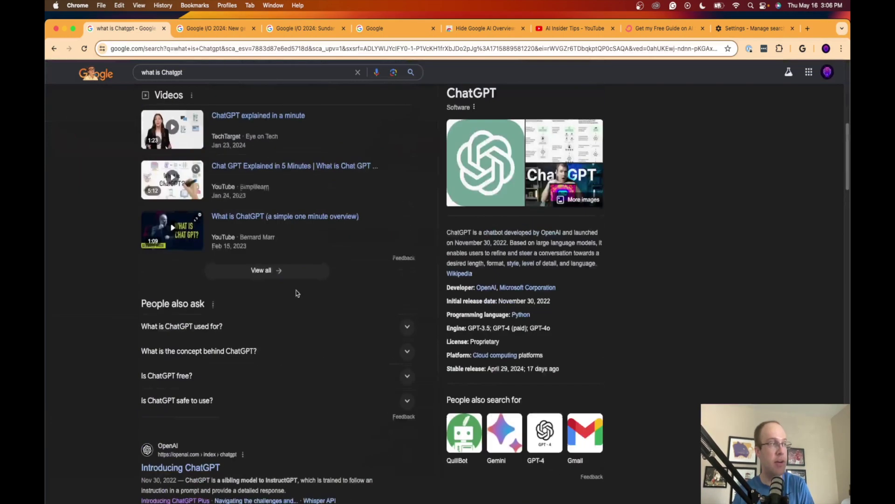
{"action": "scroll", "coordinate": [303, 283], "scroll_direction": "up", "scroll_amount": 4}
{"action": "scroll", "coordinate": [307, 280], "scroll_direction": "down", "scroll_amount": 2}
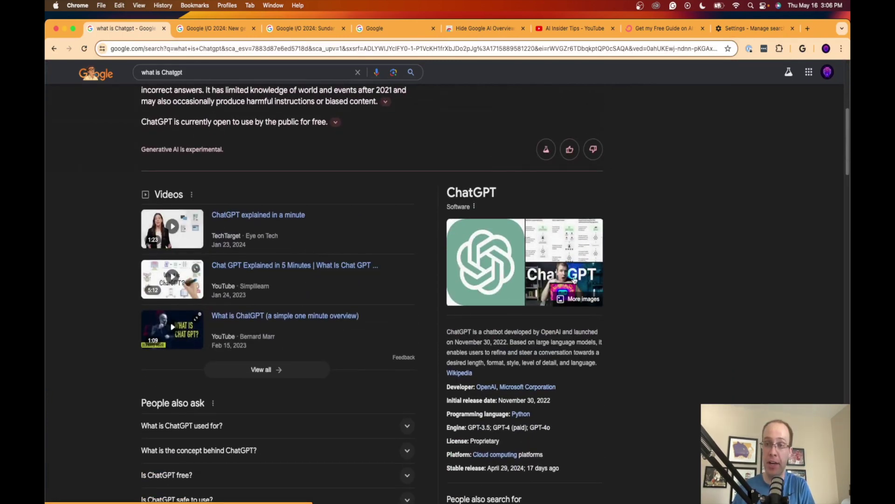
{"action": "scroll", "coordinate": [420, 280], "scroll_direction": "down", "scroll_amount": 10}
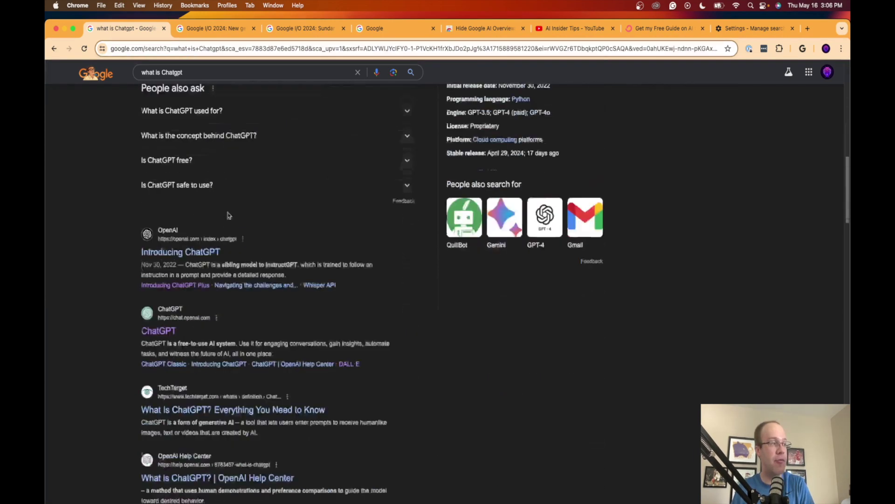
{"action": "scroll", "coordinate": [227, 208], "scroll_direction": "down", "scroll_amount": 10}
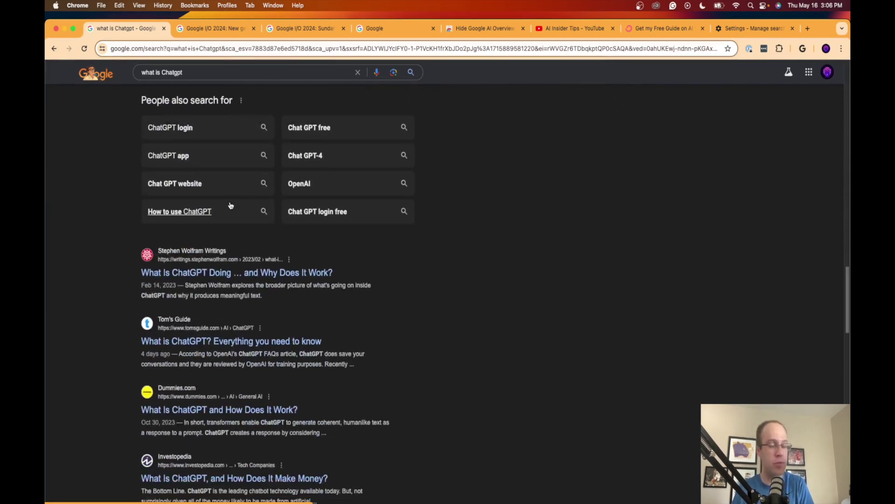
{"action": "scroll", "coordinate": [229, 205], "scroll_direction": "down", "scroll_amount": 5}
{"action": "scroll", "coordinate": [252, 233], "scroll_direction": "up", "scroll_amount": 20}
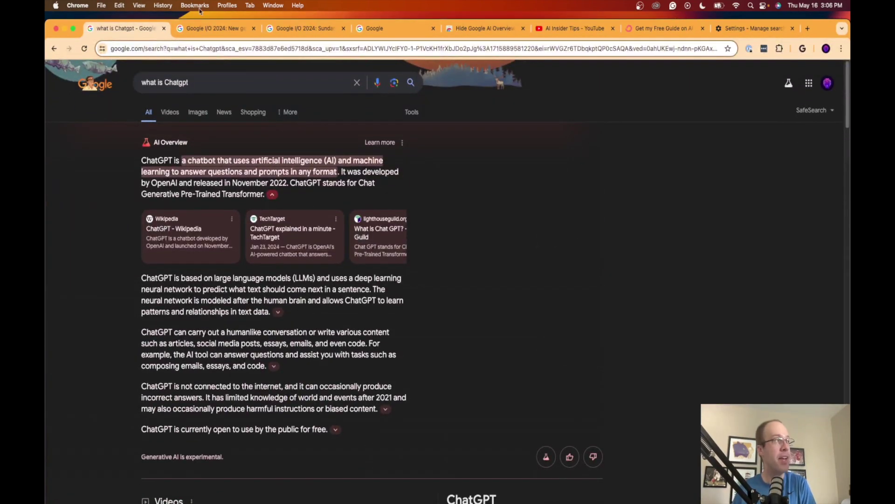
{"action": "left_click", "coordinate": [230, 29]}
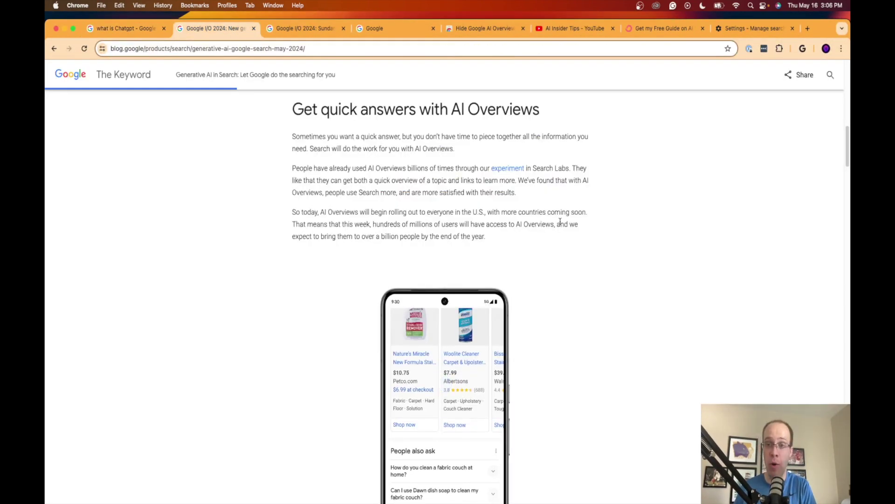
Read through the blog post's 'Get quick answers with AI Overviews' section, then go back to the search results
{"action": "scroll", "coordinate": [532, 322], "scroll_direction": "down", "scroll_amount": 2}
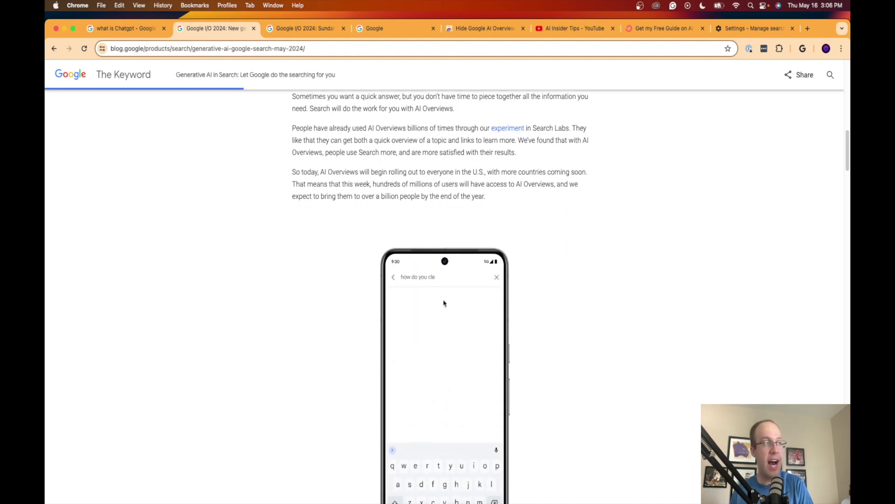
{"action": "scroll", "coordinate": [494, 296], "scroll_direction": "down", "scroll_amount": 2}
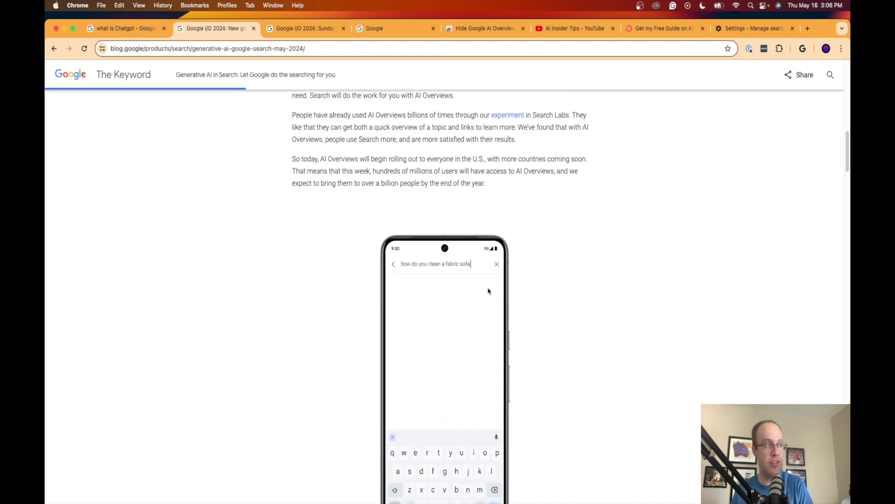
{"action": "scroll", "coordinate": [492, 290], "scroll_direction": "down", "scroll_amount": 2}
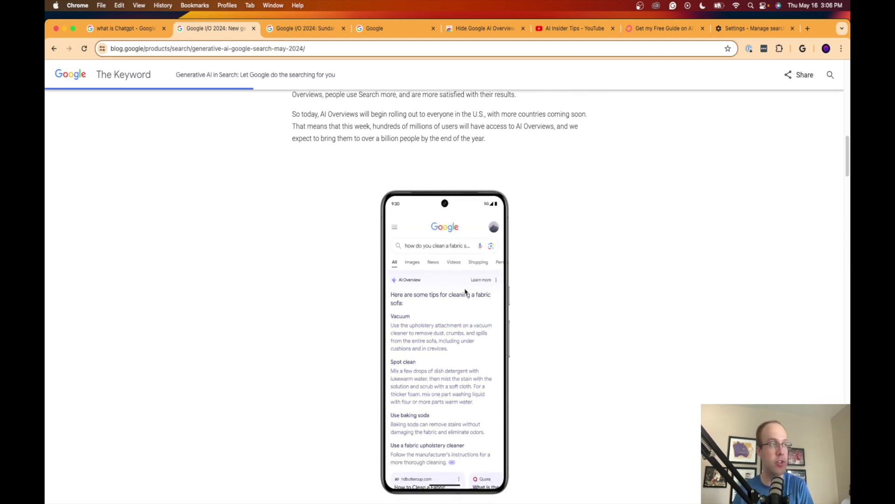
{"action": "scroll", "coordinate": [466, 292], "scroll_direction": "down", "scroll_amount": 1}
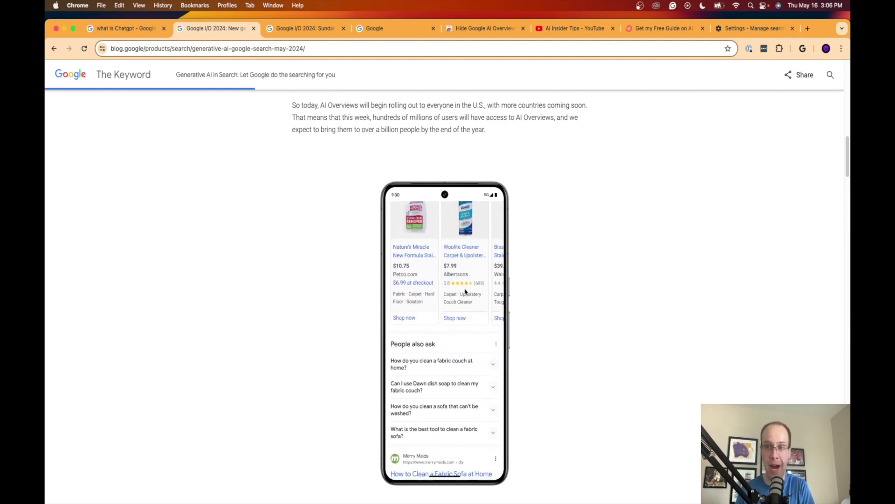
{"action": "scroll", "coordinate": [466, 292], "scroll_direction": "down", "scroll_amount": 1}
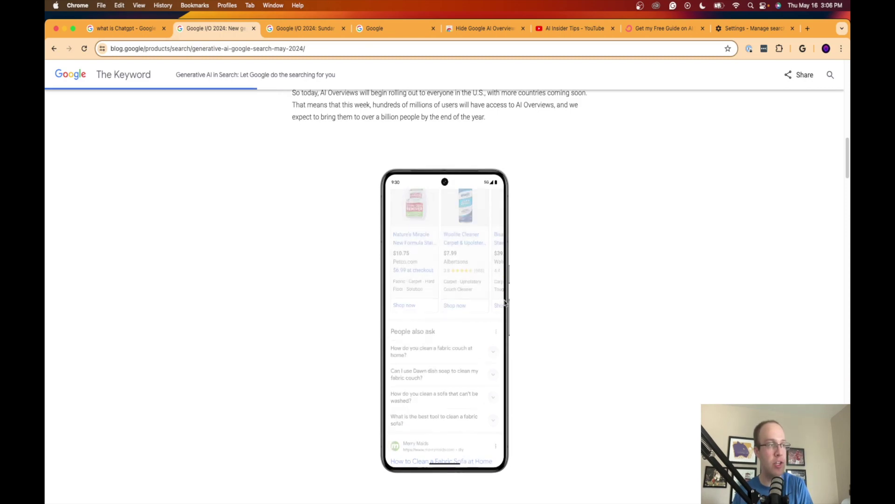
{"action": "left_click", "coordinate": [120, 35]}
Scroll the 'what is Chatgpt' results to view the full AI Overview with its Wikipedia and TechTarget sources
{"action": "scroll", "coordinate": [338, 235], "scroll_direction": "down", "scroll_amount": 15}
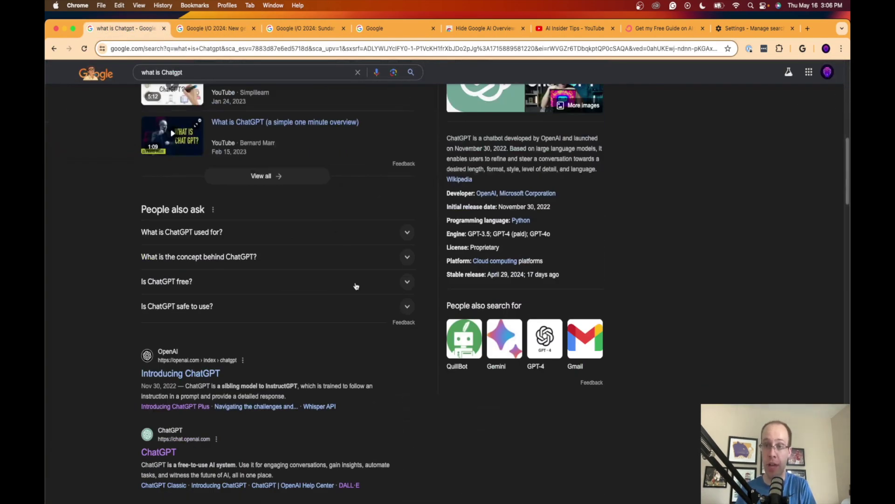
{"action": "scroll", "coordinate": [356, 286], "scroll_direction": "down", "scroll_amount": 10}
{"action": "scroll", "coordinate": [326, 309], "scroll_direction": "up", "scroll_amount": 20}
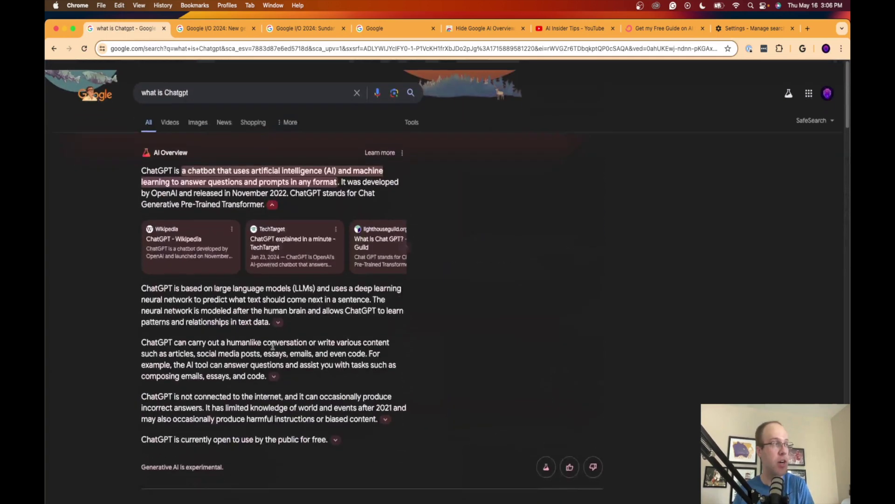
{"action": "scroll", "coordinate": [267, 298], "scroll_direction": "down", "scroll_amount": 1}
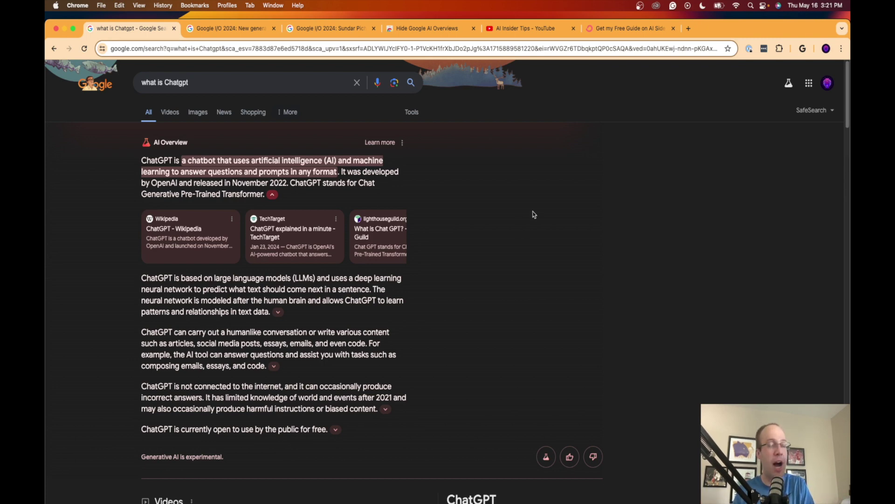
View the Hide Google AI Overviews store listing and its 60 ratings averaging 4.9 stars
{"action": "left_click", "coordinate": [420, 29]}
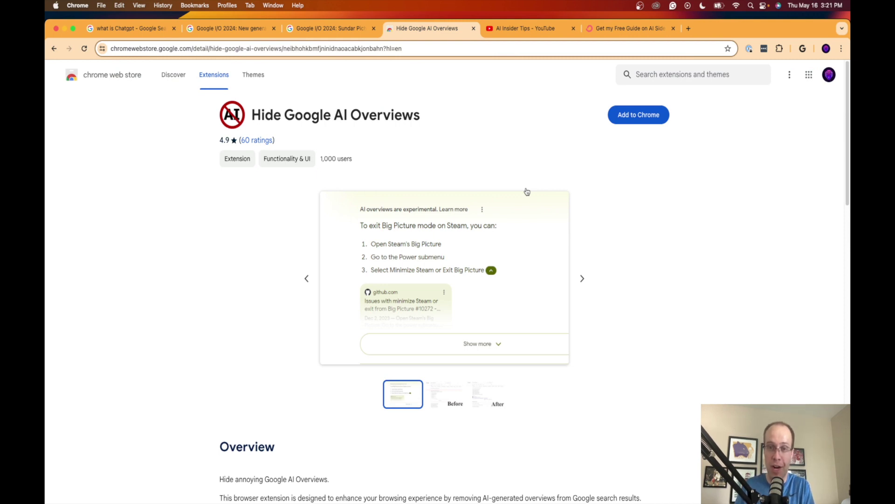
{"action": "left_click", "coordinate": [254, 141]}
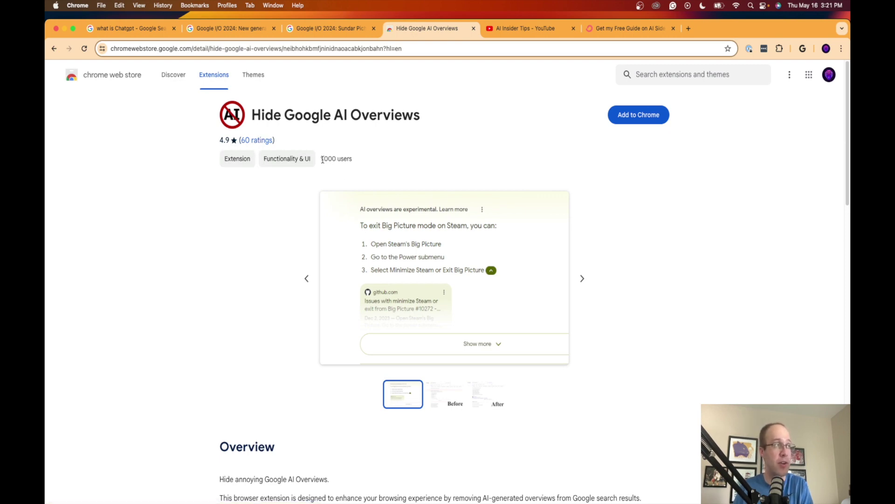
{"action": "scroll", "coordinate": [378, 158], "scroll_direction": "down", "scroll_amount": 4}
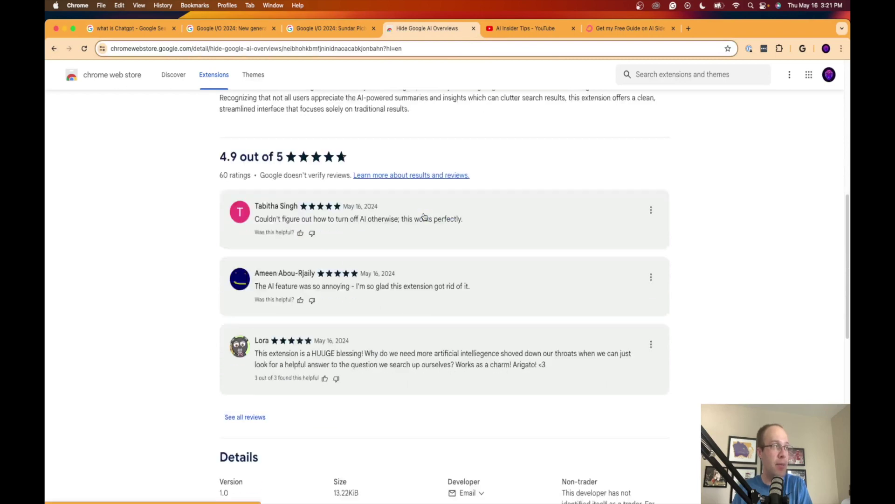
{"action": "scroll", "coordinate": [426, 216], "scroll_direction": "down", "scroll_amount": 1}
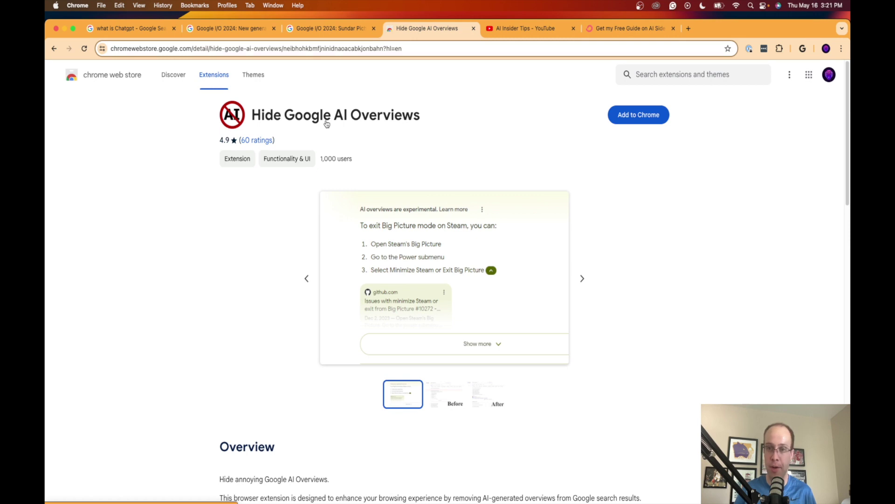
{"action": "double_click", "coordinate": [221, 50]}
Add the Hide Google AI Overviews extension to Chrome
{"action": "left_click", "coordinate": [221, 49]}
{"action": "left_click", "coordinate": [147, 195]}
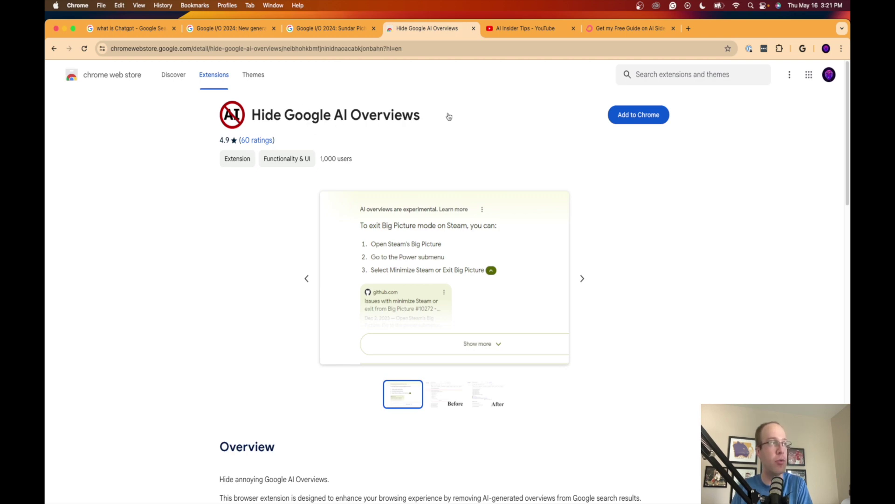
{"action": "left_click", "coordinate": [649, 116]}
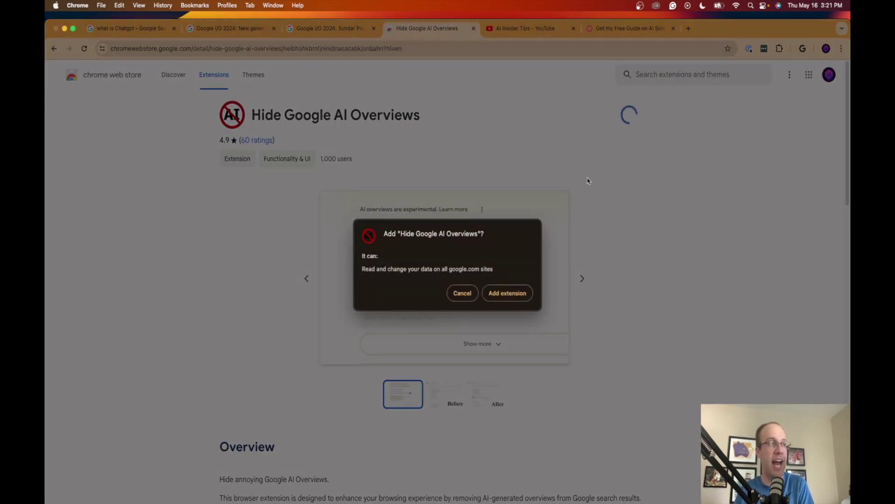
{"action": "left_click", "coordinate": [513, 295]}
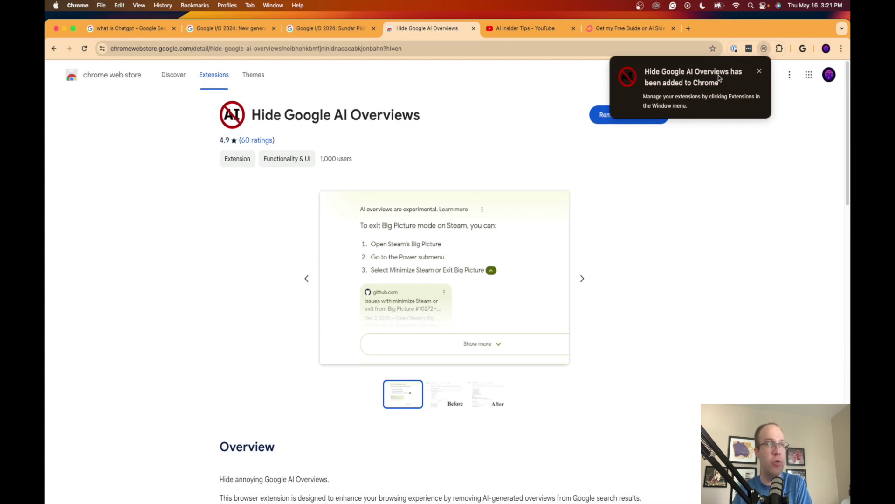
Open Manage Extensions and pin Hide Google AI Overviews to the toolbar
{"action": "left_click", "coordinate": [781, 49]}
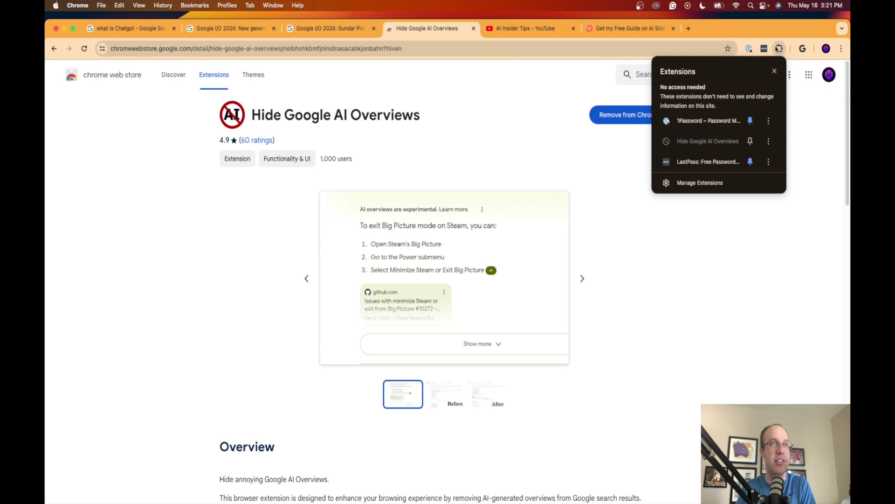
{"action": "left_click", "coordinate": [699, 182]}
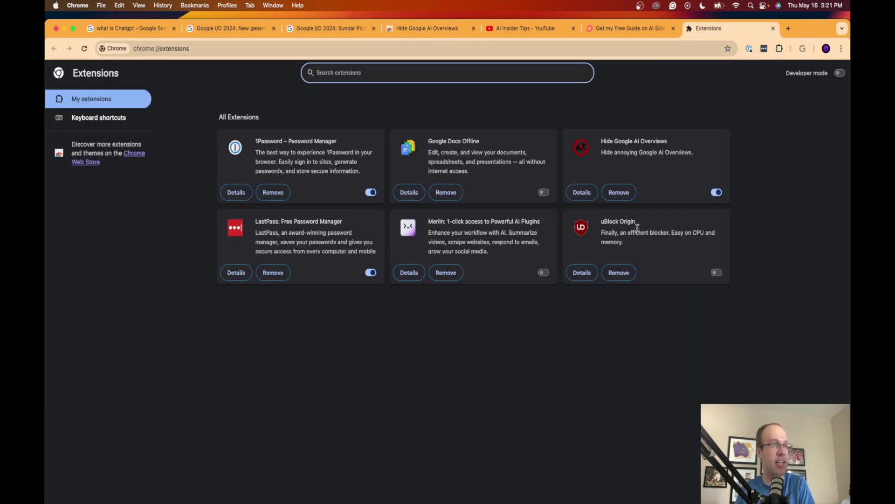
{"action": "left_click", "coordinate": [779, 50]}
{"action": "left_click", "coordinate": [750, 143]}
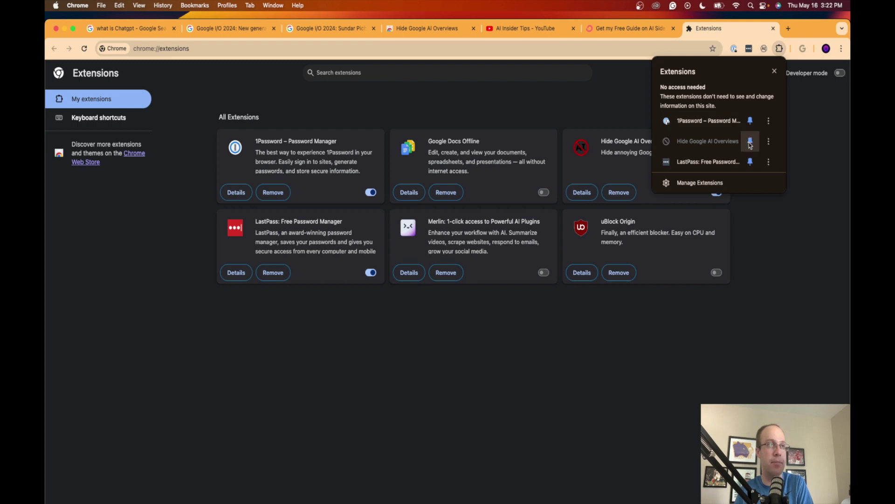
{"action": "key", "text": "Escape"}
{"action": "left_click", "coordinate": [764, 54]}
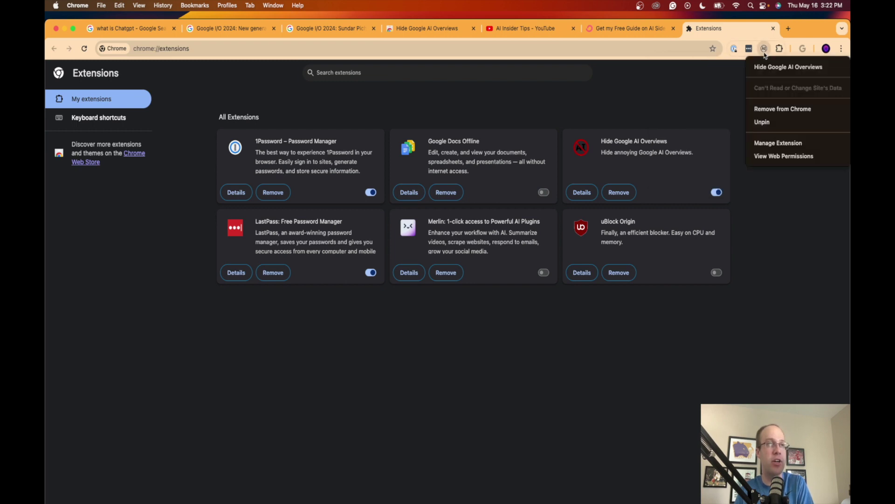
{"action": "key", "text": "Escape"}
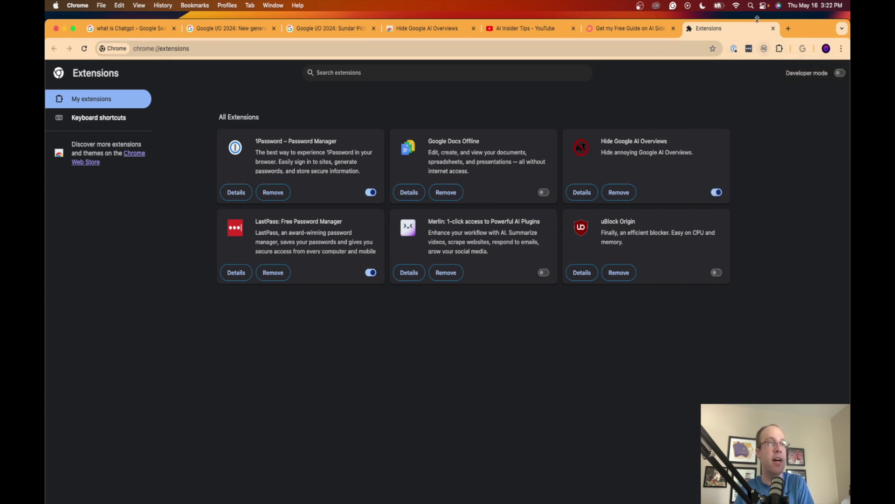
{"action": "left_click", "coordinate": [788, 29]}
Go to google.com and search for 'What is chatgpt?'
{"action": "type", "text": "g"}
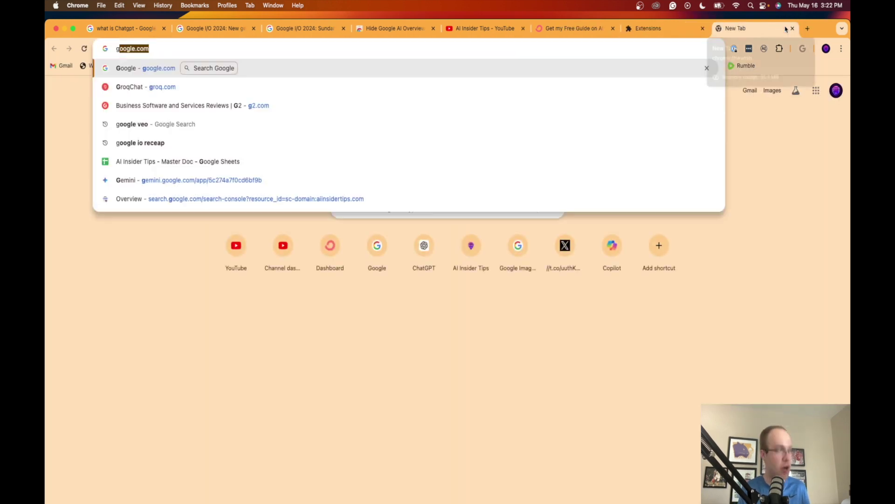
{"action": "key", "text": "Return"}
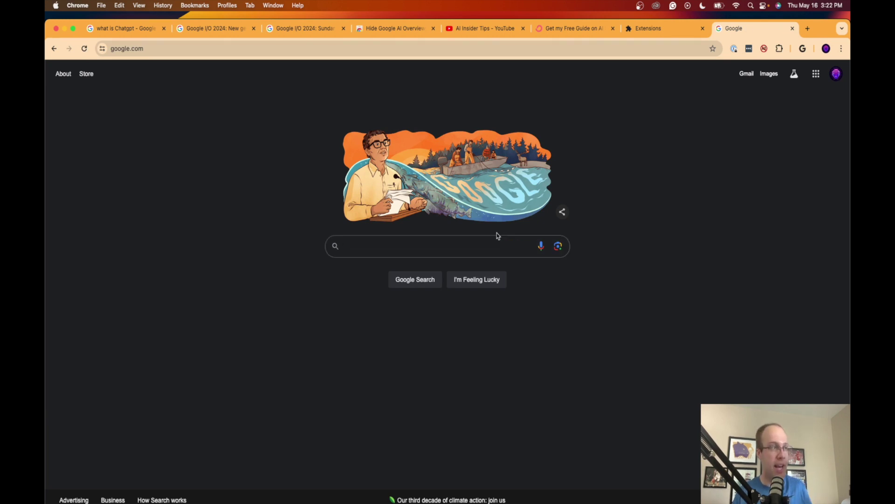
{"action": "type", "text": "What is chatgpt?"}
{"action": "key", "text": "Return"}
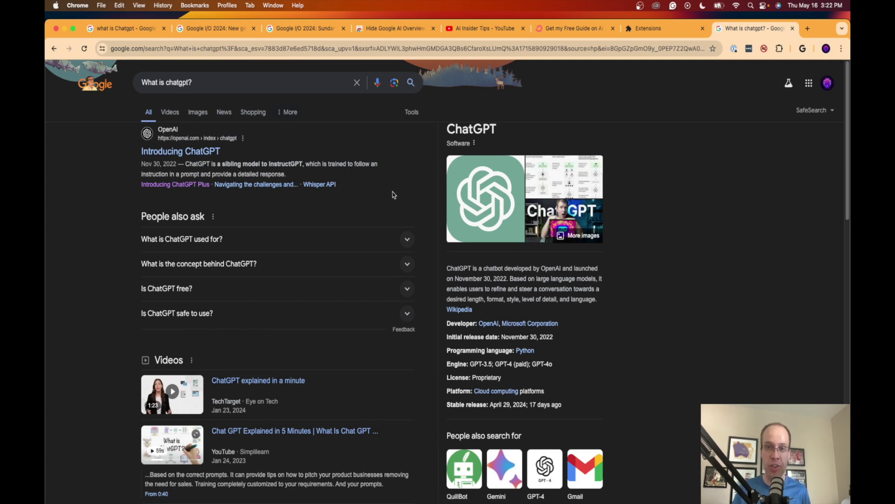
Check the Hide Google AI Overviews toolbar options and confirm the results show no AI Overview
{"action": "right_click", "coordinate": [765, 50]}
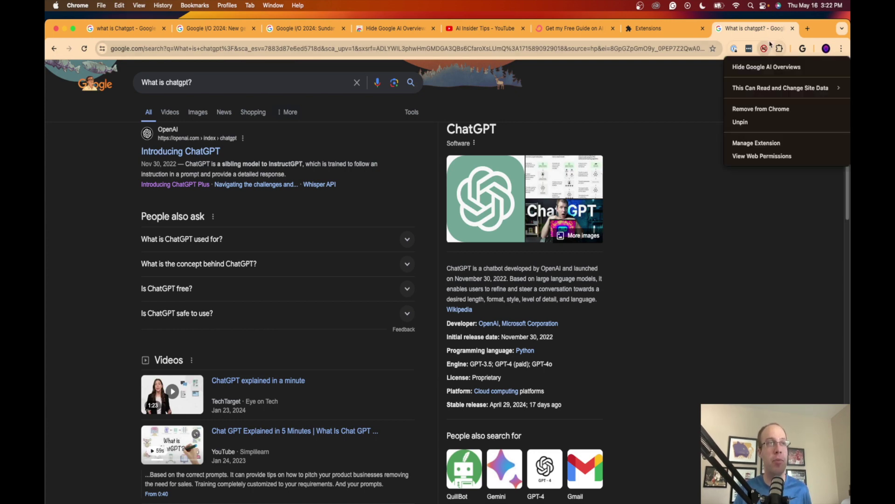
{"action": "key", "text": "Escape"}
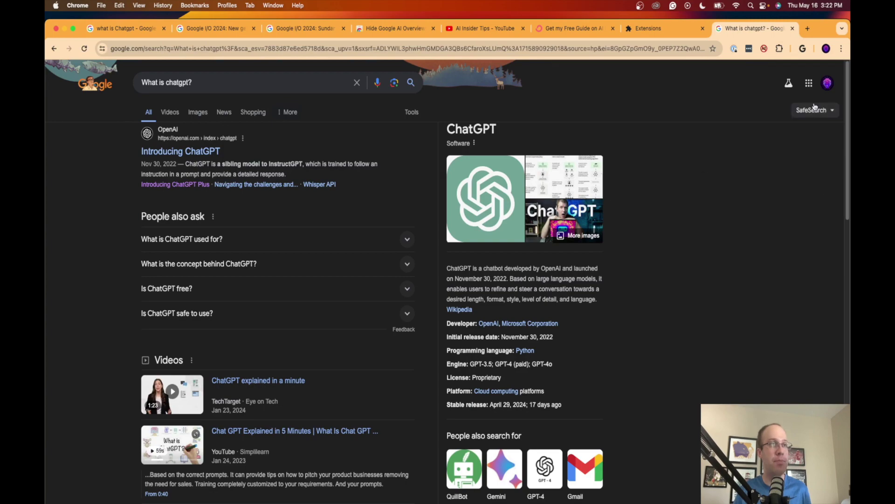
{"action": "mouse_move", "coordinate": [842, 104]}
{"action": "left_mouse_down"}
{"action": "mouse_move", "coordinate": [841, 355]}
{"action": "mouse_move", "coordinate": [845, 105]}
{"action": "left_mouse_up"}
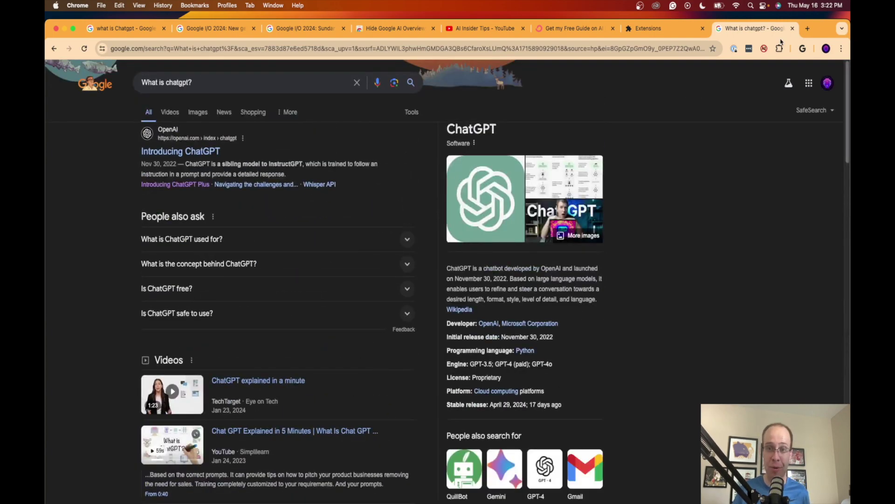
{"action": "left_click", "coordinate": [237, 80]}
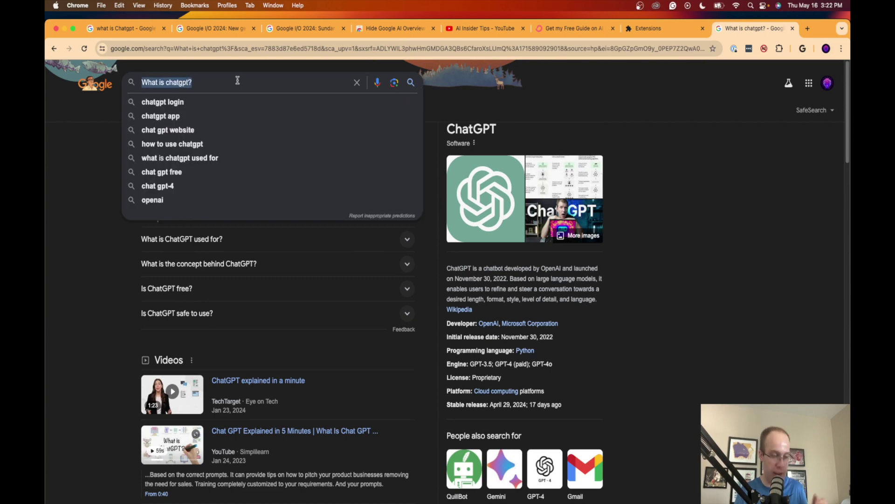
Search for 'how many states are in the united states' using the suggestion
{"action": "type", "text": "how man yst"}
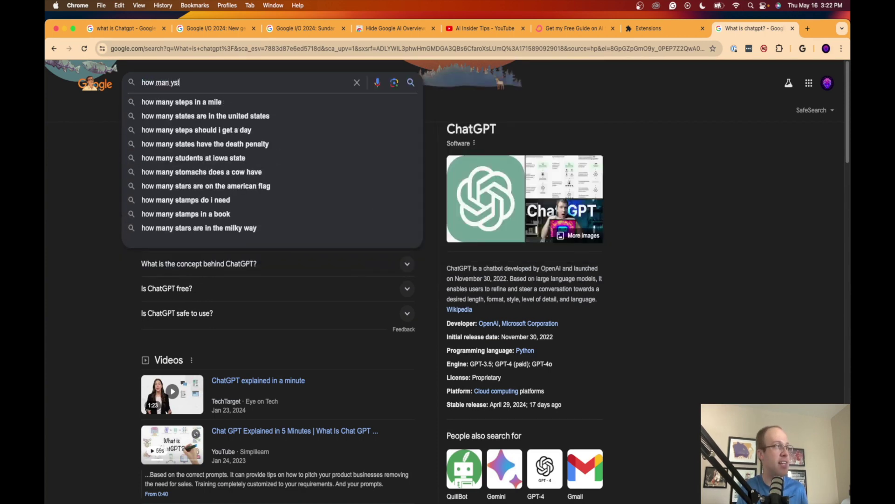
{"action": "key", "text": "BackSpace"}
{"action": "key", "text": "BackSpace"}
{"action": "key", "text": "BackSpace"}
{"action": "key", "text": "BackSpace"}
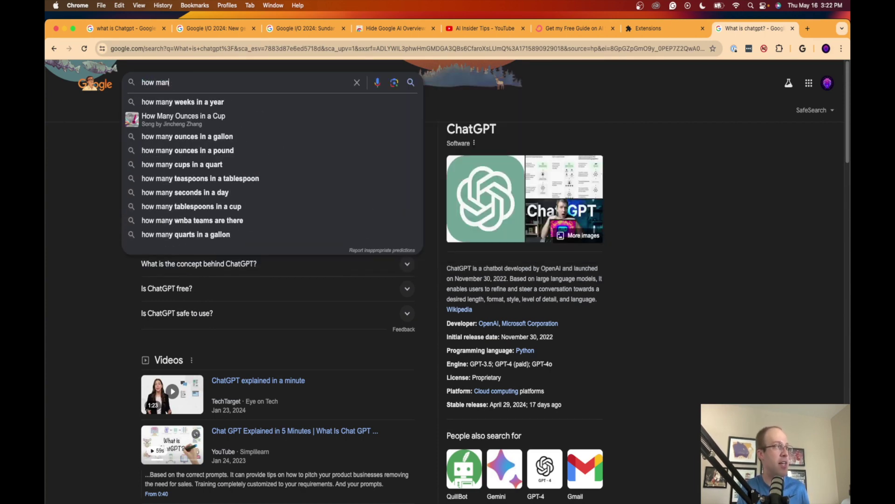
{"action": "type", "text": "y states"}
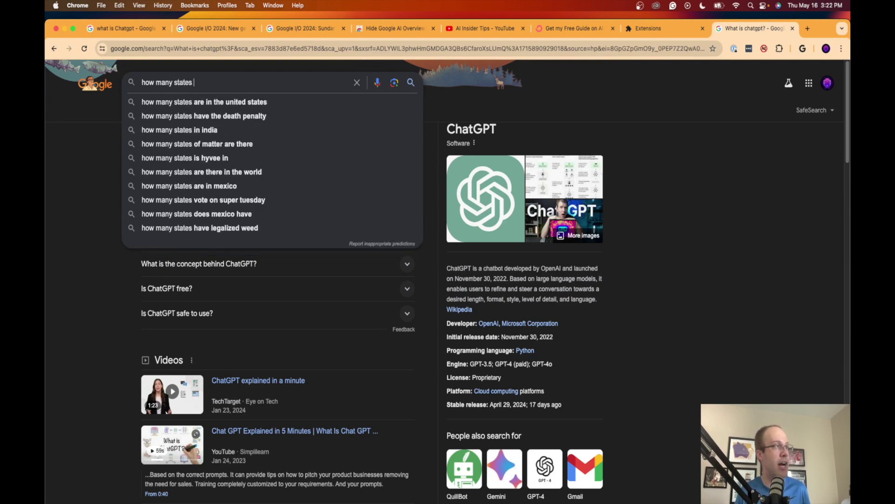
{"action": "key", "text": "Down"}
{"action": "key", "text": "Return"}
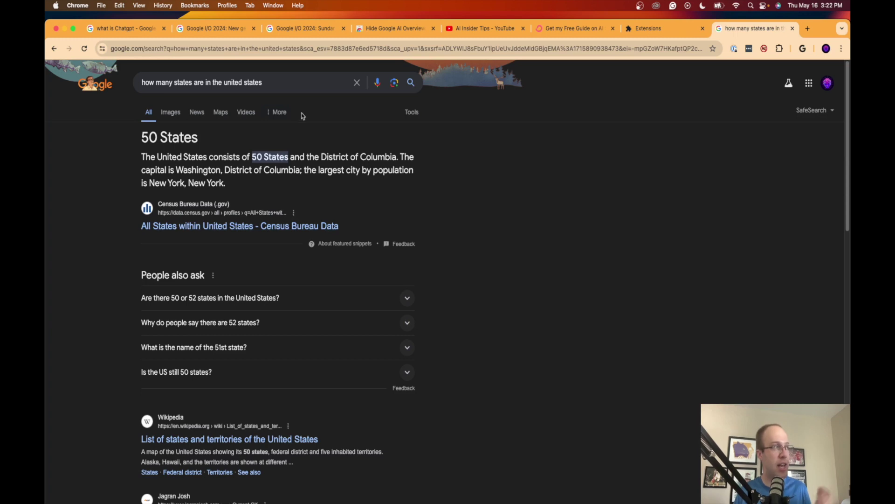
Replace the query and search for 'things to do in new york city'
{"action": "left_click", "coordinate": [291, 86]}
{"action": "key", "text": "BackSpace"}
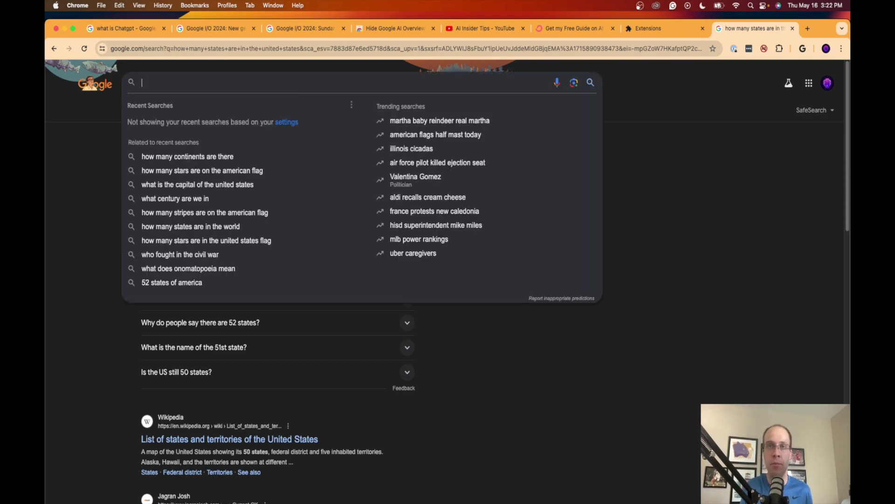
{"action": "type", "text": "things to d"}
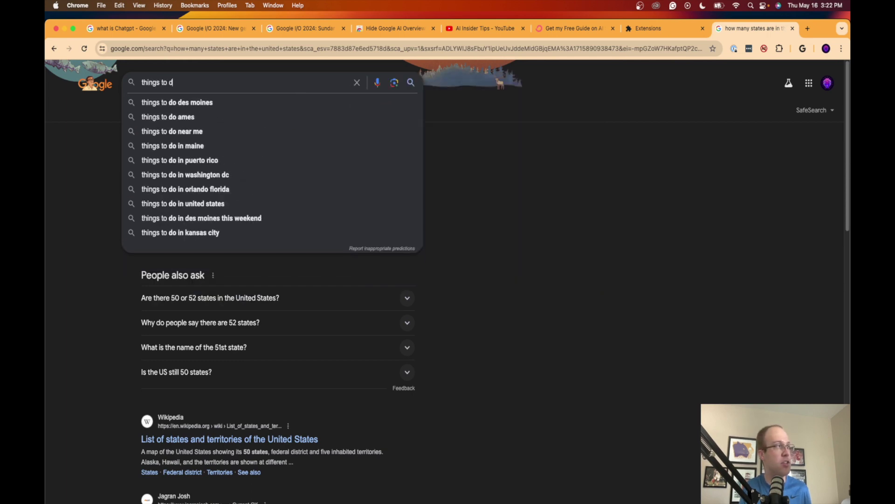
{"action": "type", "text": "o in new yourk"}
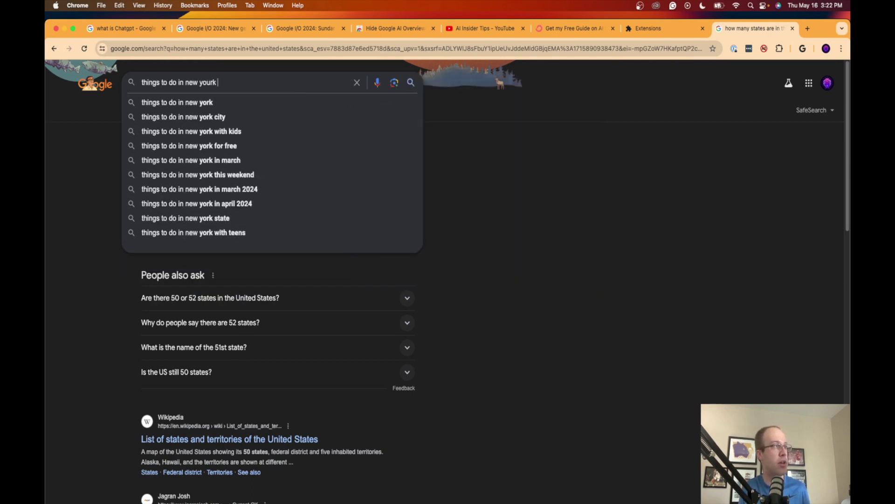
{"action": "key", "text": "BackSpace"}
{"action": "key", "text": "BackSpace"}
{"action": "key", "text": "BackSpace"}
{"action": "type", "text": "rk city"}
{"action": "key", "text": "Return"}
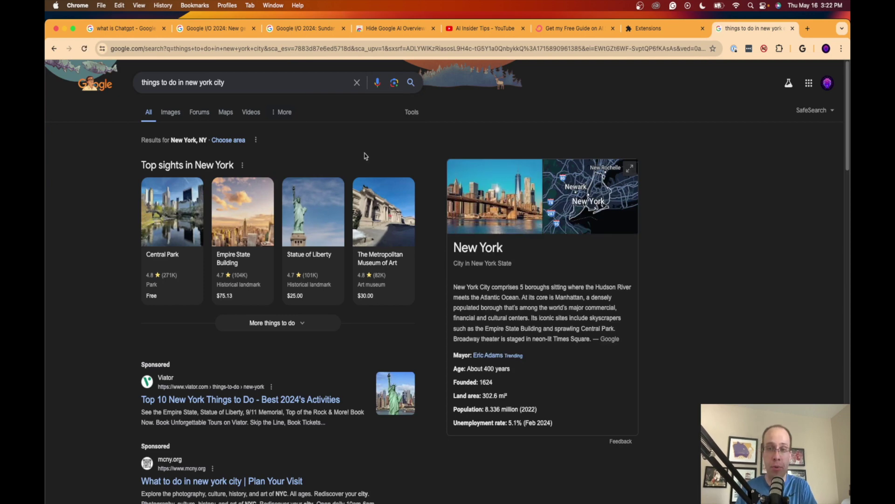
Replace the query and search for 'how to clean a dishwasher'
{"action": "left_click", "coordinate": [295, 79]}
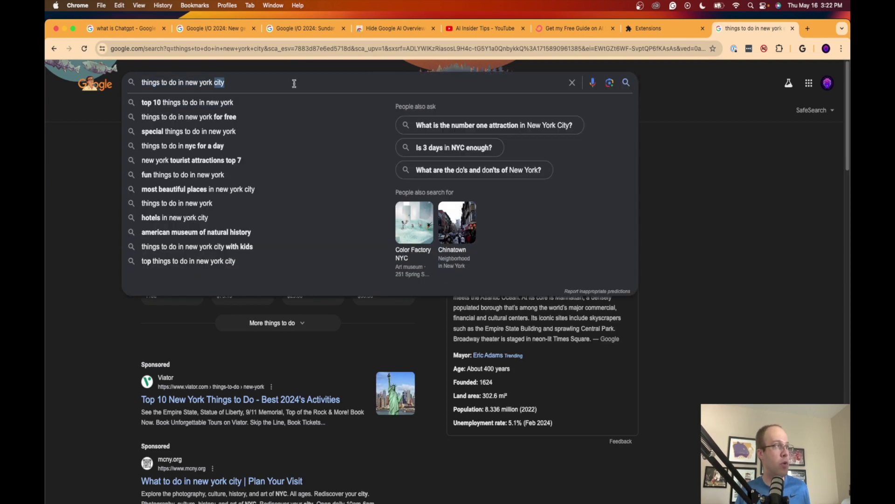
{"action": "key", "text": "super+a"}
{"action": "type", "text": "how to clean a dishwasher"}
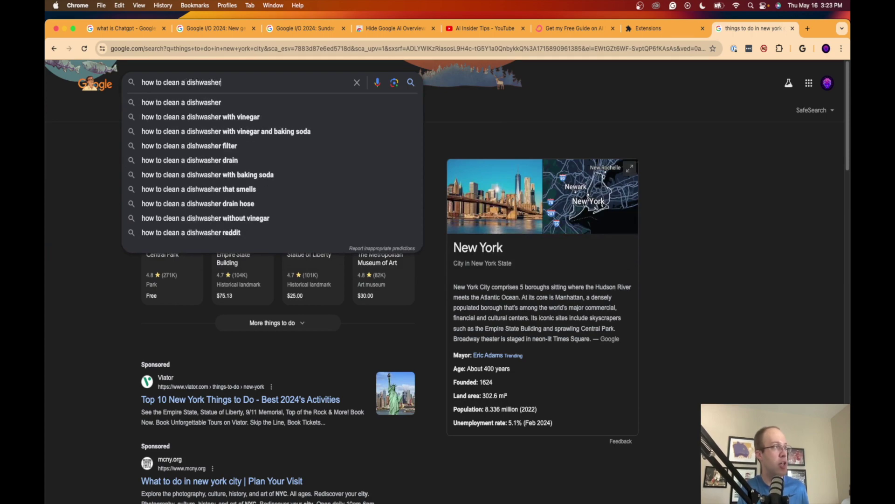
{"action": "key", "text": "Return"}
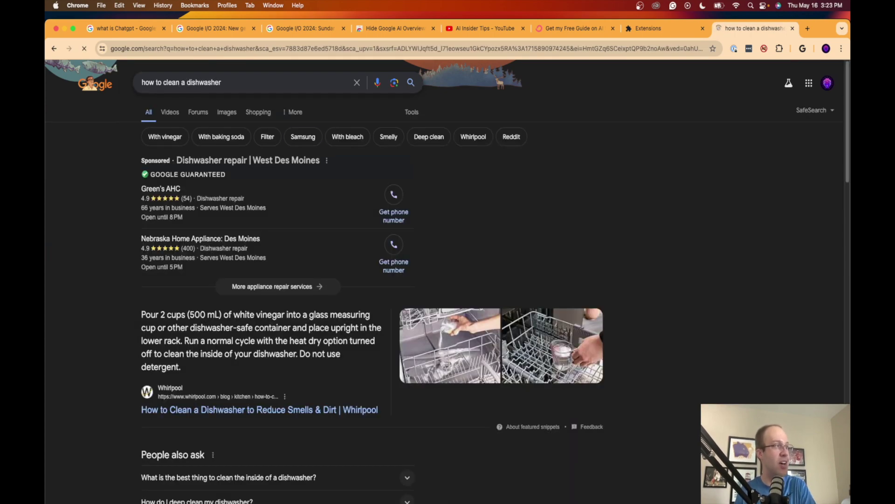
Scroll the dishwasher results to confirm no AI Overview, then return to the extension's store page
{"action": "scroll", "coordinate": [331, 235], "scroll_direction": "down", "scroll_amount": 4}
{"action": "scroll", "coordinate": [411, 276], "scroll_direction": "up", "scroll_amount": 4}
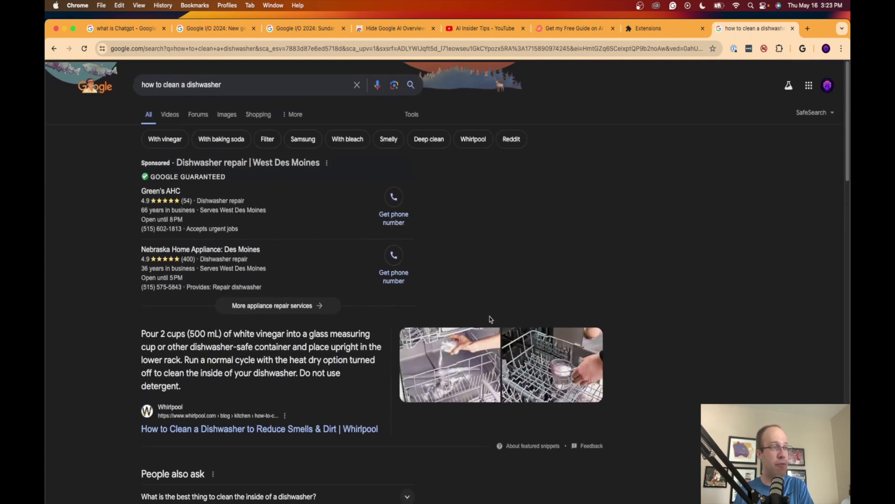
{"action": "scroll", "coordinate": [486, 299], "scroll_direction": "down", "scroll_amount": 3}
{"action": "scroll", "coordinate": [476, 264], "scroll_direction": "down", "scroll_amount": 15}
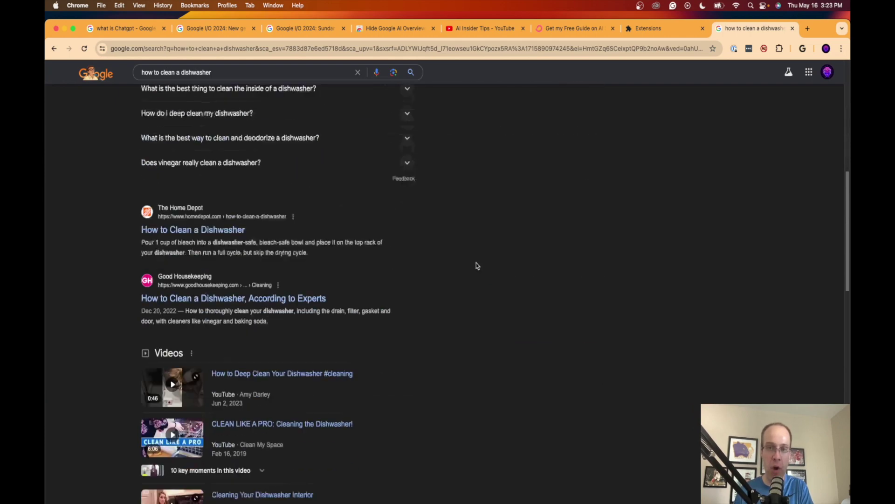
{"action": "scroll", "coordinate": [476, 265], "scroll_direction": "down", "scroll_amount": 15}
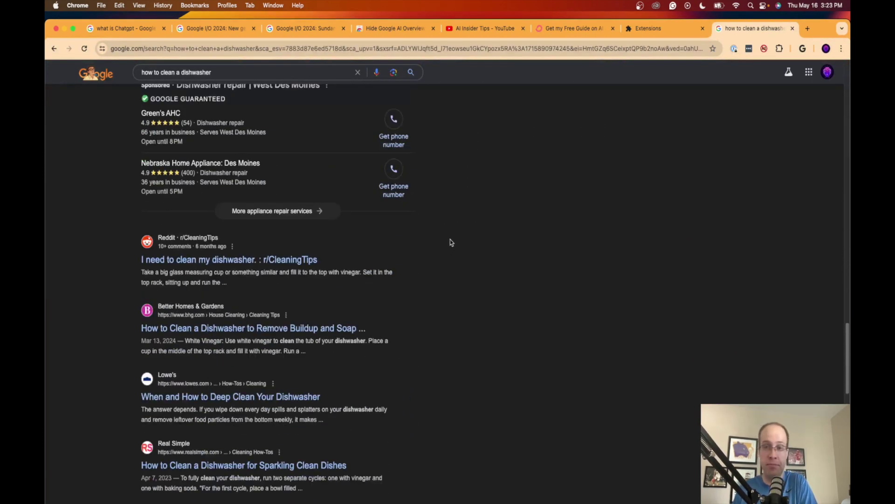
{"action": "scroll", "coordinate": [450, 240], "scroll_direction": "down", "scroll_amount": 15}
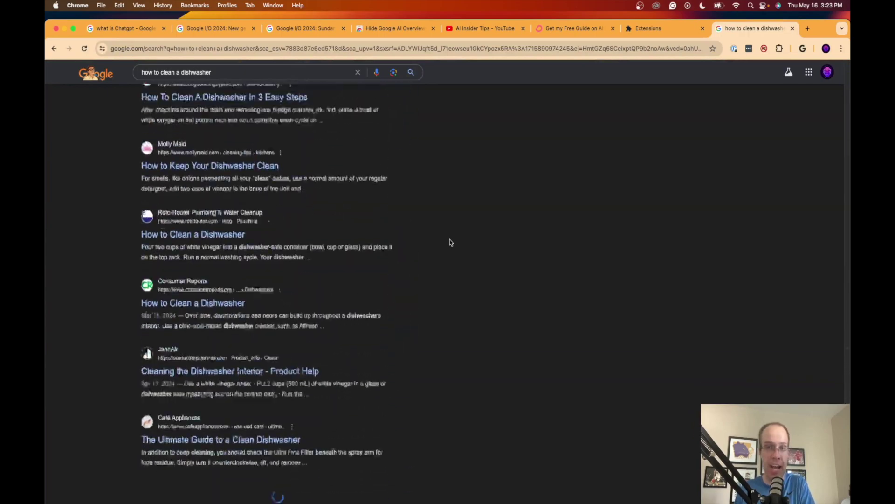
{"action": "scroll", "coordinate": [449, 240], "scroll_direction": "up", "scroll_amount": 20}
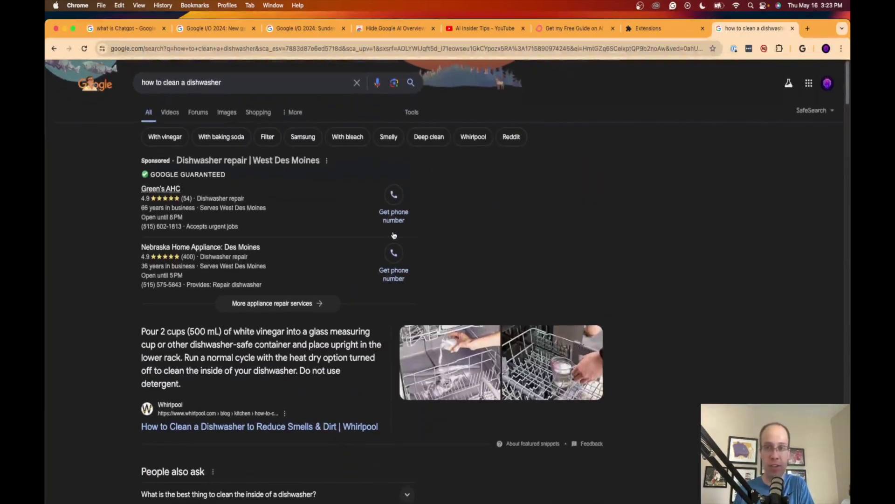
{"action": "left_click", "coordinate": [404, 30]}
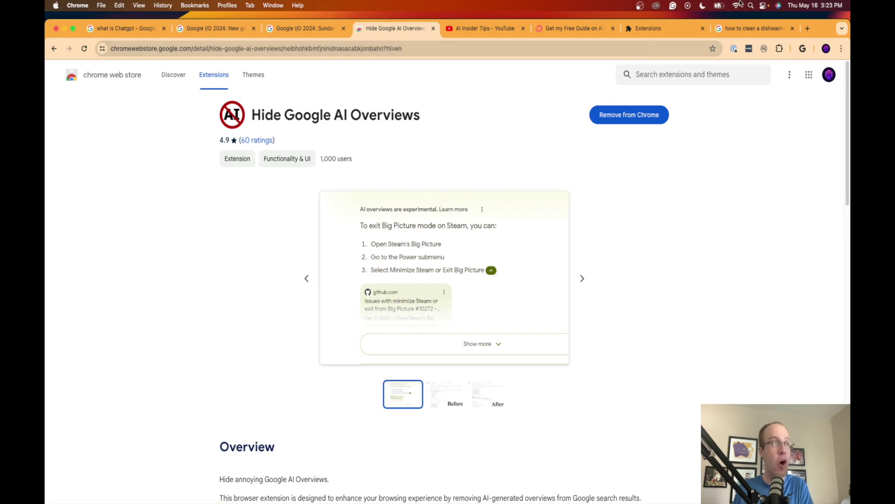
Switch from the dishwasher results back to the original 'what is Chatgpt' tab with its AI Overview
{"action": "left_click", "coordinate": [758, 31]}
{"action": "key", "text": "super+1"}
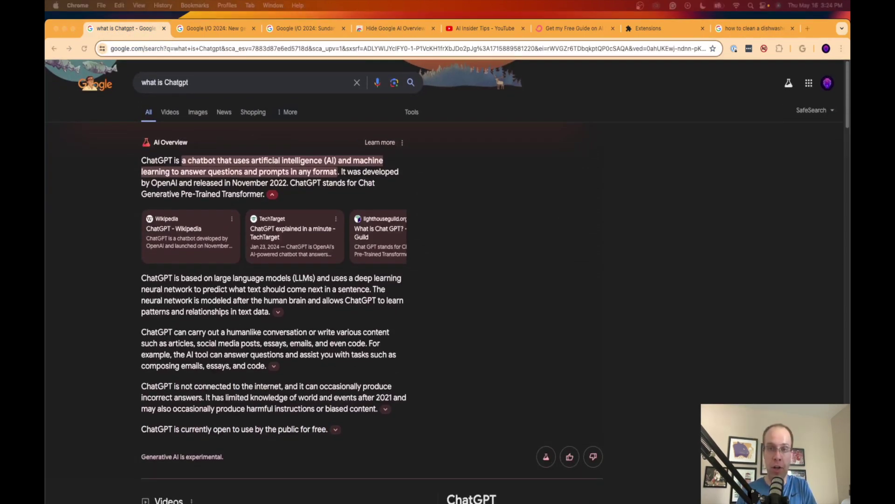
{"action": "left_click", "coordinate": [771, 145]}
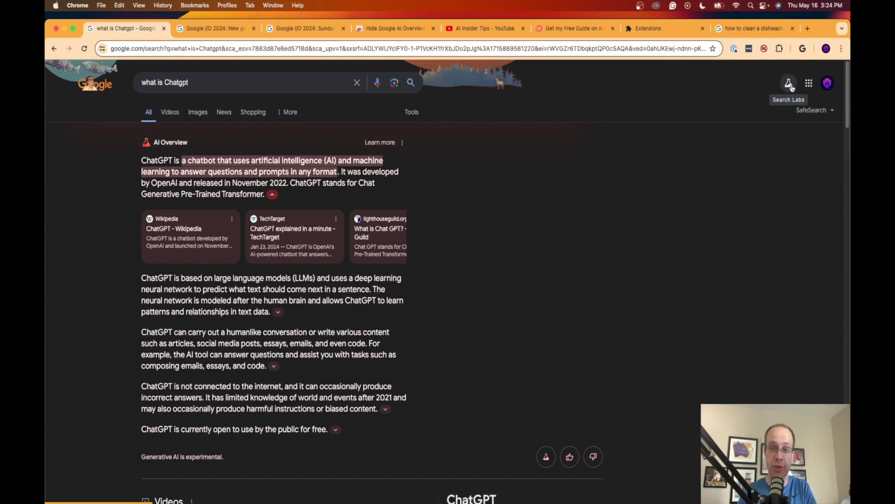
Go to Search Labs and turn on AI Overviews and more, dismissing the email updates prompt
{"action": "left_click", "coordinate": [790, 84]}
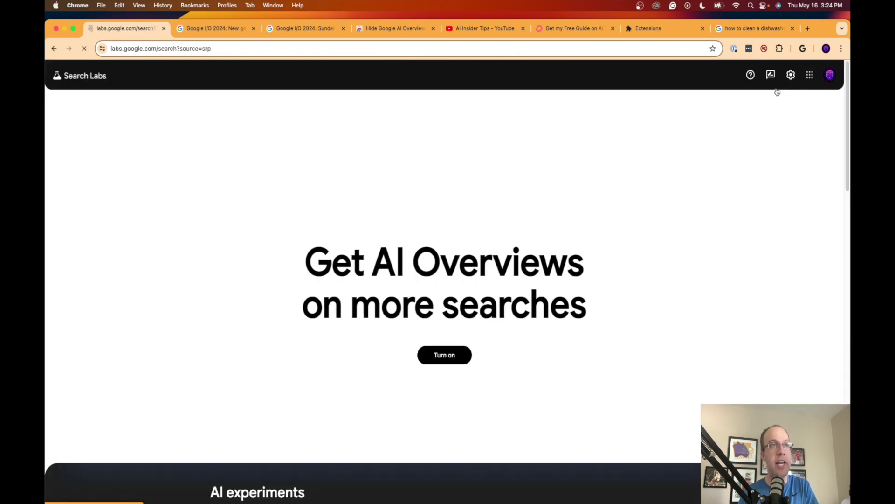
{"action": "scroll", "coordinate": [432, 245], "scroll_direction": "down", "scroll_amount": 5}
{"action": "scroll", "coordinate": [432, 245], "scroll_direction": "down", "scroll_amount": 5}
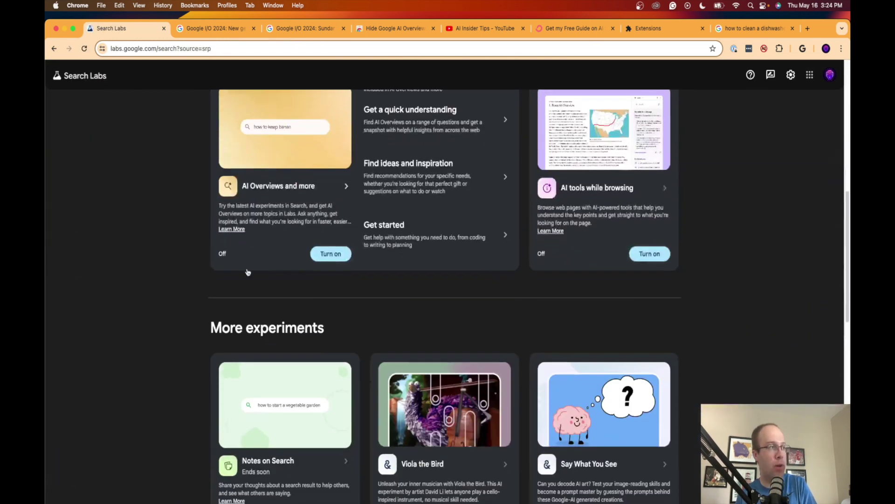
{"action": "scroll", "coordinate": [246, 272], "scroll_direction": "up", "scroll_amount": 3}
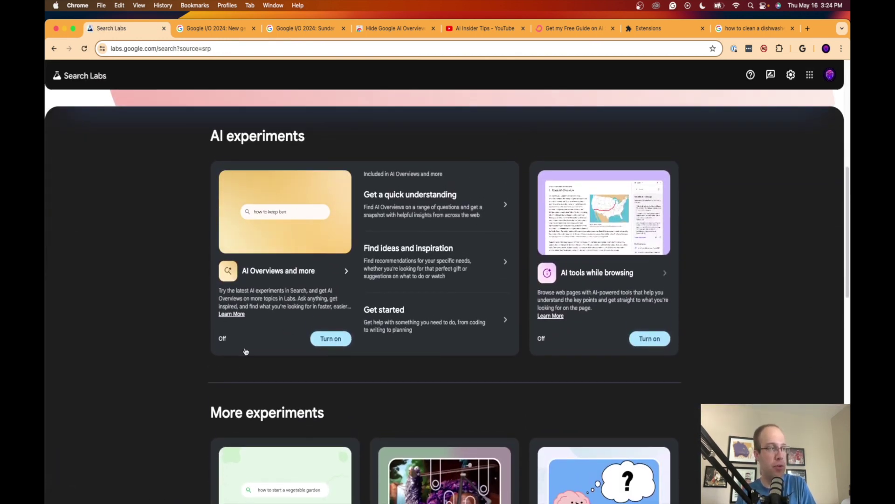
{"action": "left_click", "coordinate": [314, 344]}
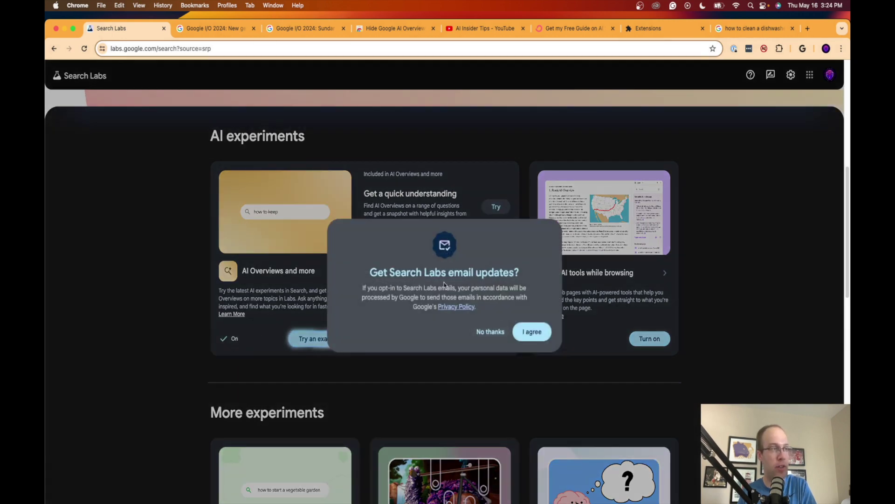
{"action": "left_click", "coordinate": [519, 330]}
Switch the AI Overviews and more experiment off and return to the Search Labs home page
{"action": "left_click", "coordinate": [224, 341]}
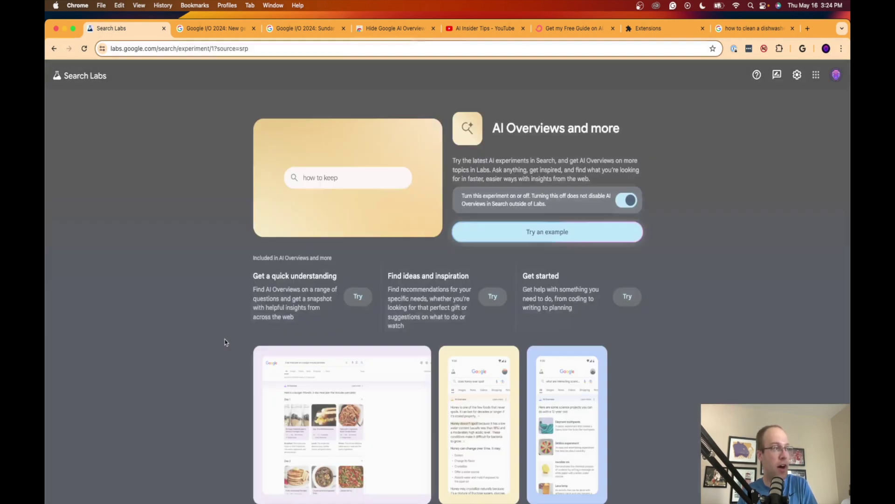
{"action": "left_click", "coordinate": [623, 201]}
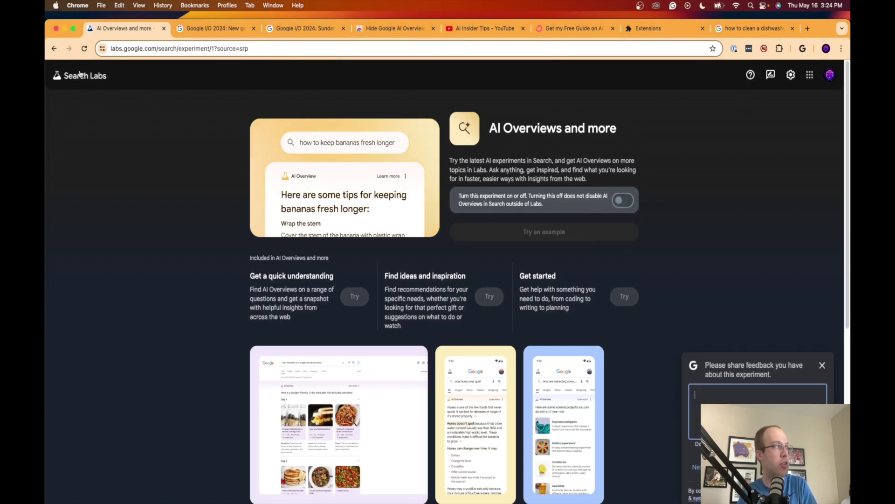
{"action": "left_click", "coordinate": [55, 48]}
Verify both AI Overviews and more and AI tools while browsing experiments show Off
{"action": "scroll", "coordinate": [270, 204], "scroll_direction": "down", "scroll_amount": 2}
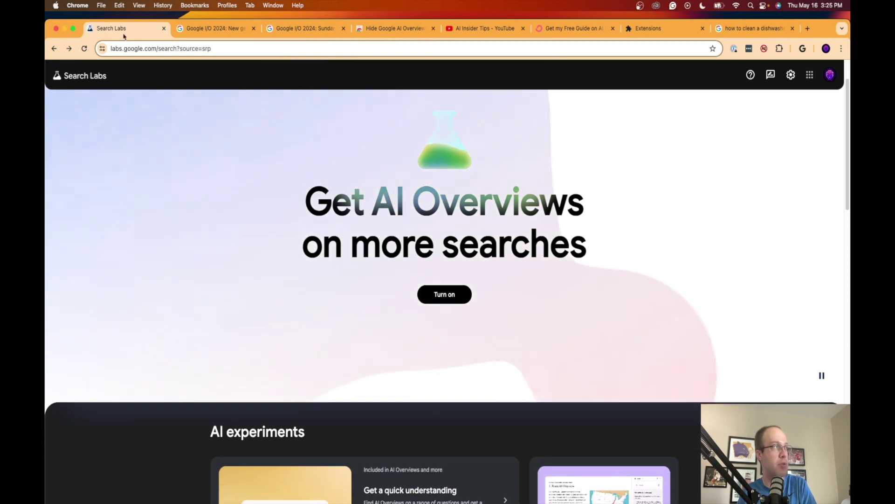
{"action": "scroll", "coordinate": [315, 133], "scroll_direction": "down", "scroll_amount": 5}
{"action": "scroll", "coordinate": [523, 230], "scroll_direction": "down", "scroll_amount": 5}
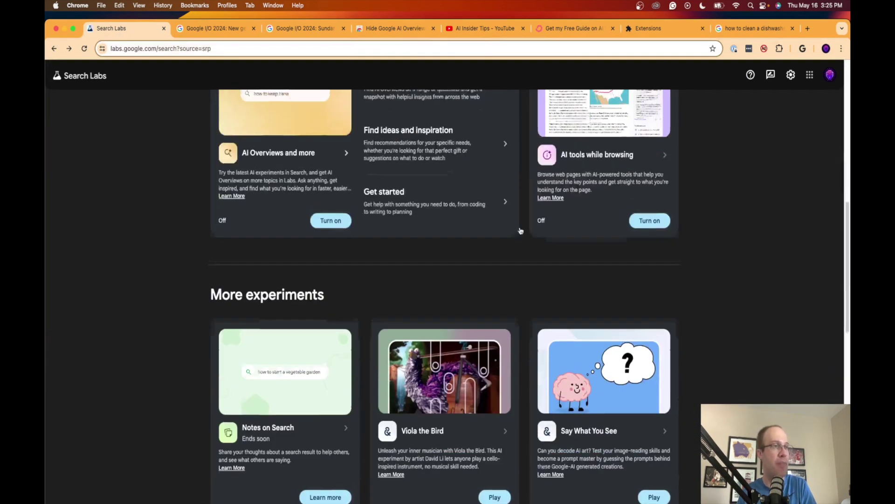
{"action": "scroll", "coordinate": [623, 286], "scroll_direction": "up", "scroll_amount": 3}
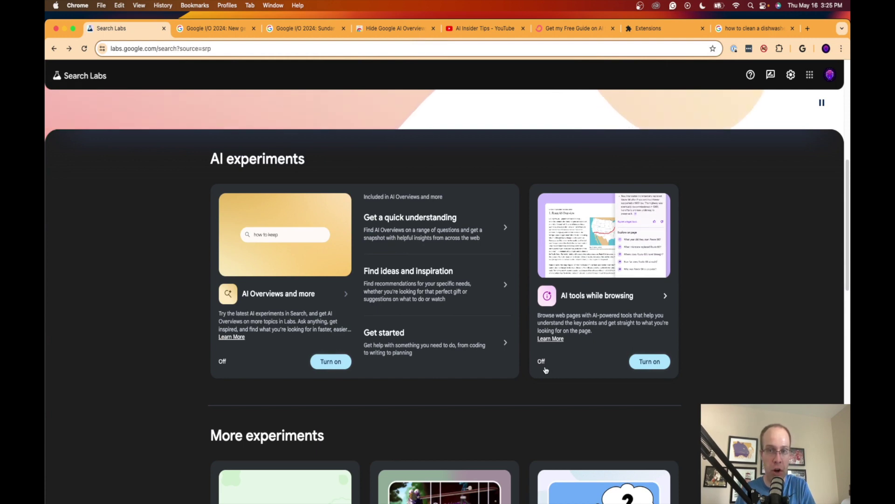
{"action": "scroll", "coordinate": [546, 370], "scroll_direction": "down", "scroll_amount": 1}
{"action": "scroll", "coordinate": [546, 369], "scroll_direction": "down", "scroll_amount": 1}
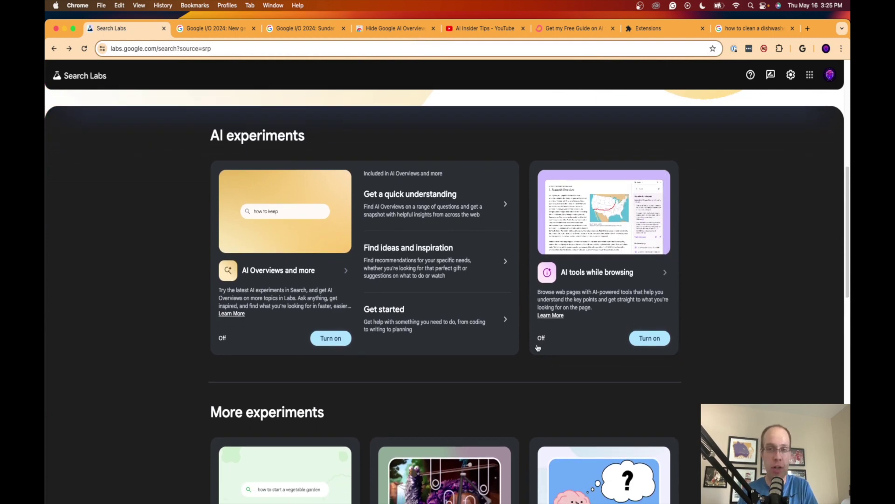
Switch to the Hide Google AI Overviews store page and look over it
{"action": "left_click", "coordinate": [397, 29]}
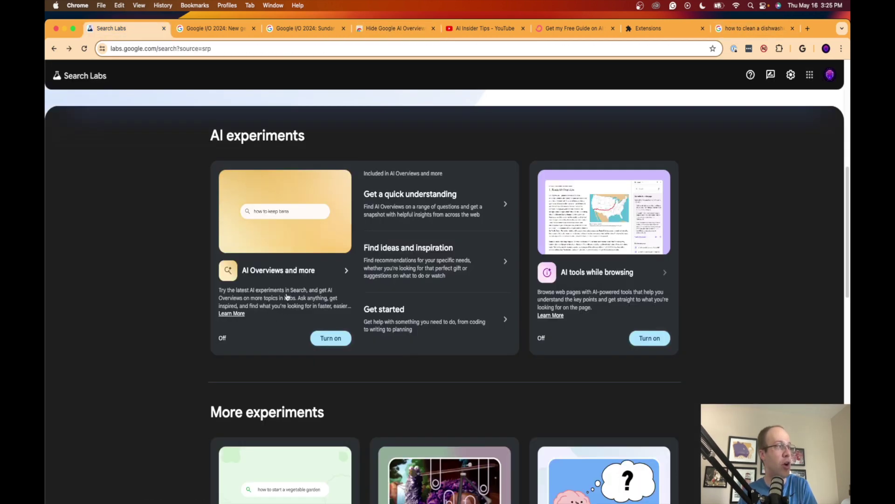
{"action": "scroll", "coordinate": [444, 280], "scroll_direction": "up", "scroll_amount": 3}
{"action": "scroll", "coordinate": [296, 248], "scroll_direction": "down", "scroll_amount": 1}
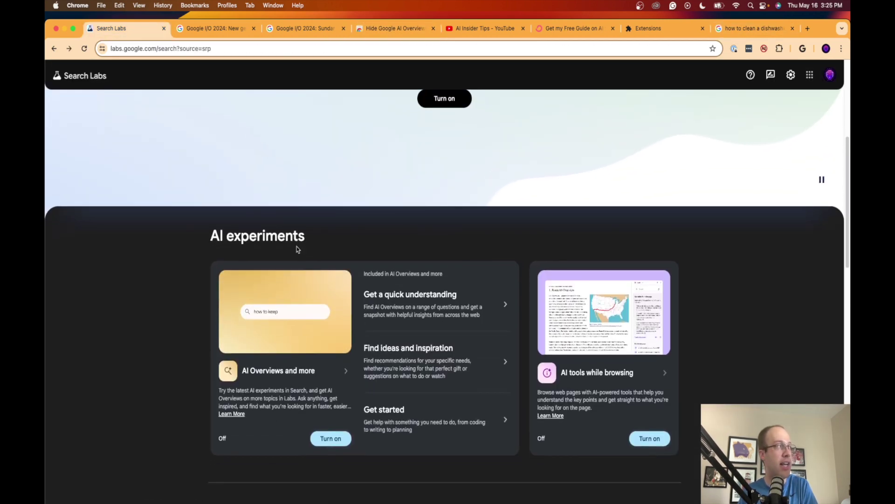